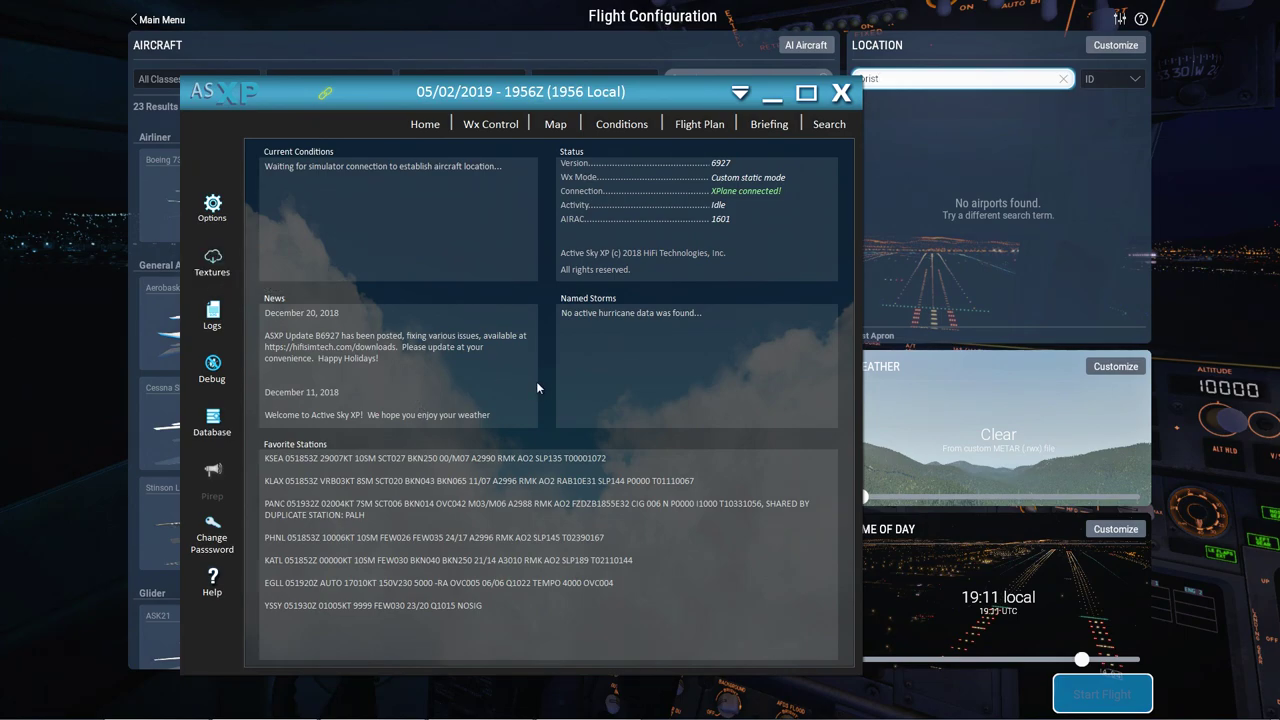
# - Launch the Cloud Texture Installation Wizard from the Textures entry in the sidebar
pyautogui.click(203, 272)
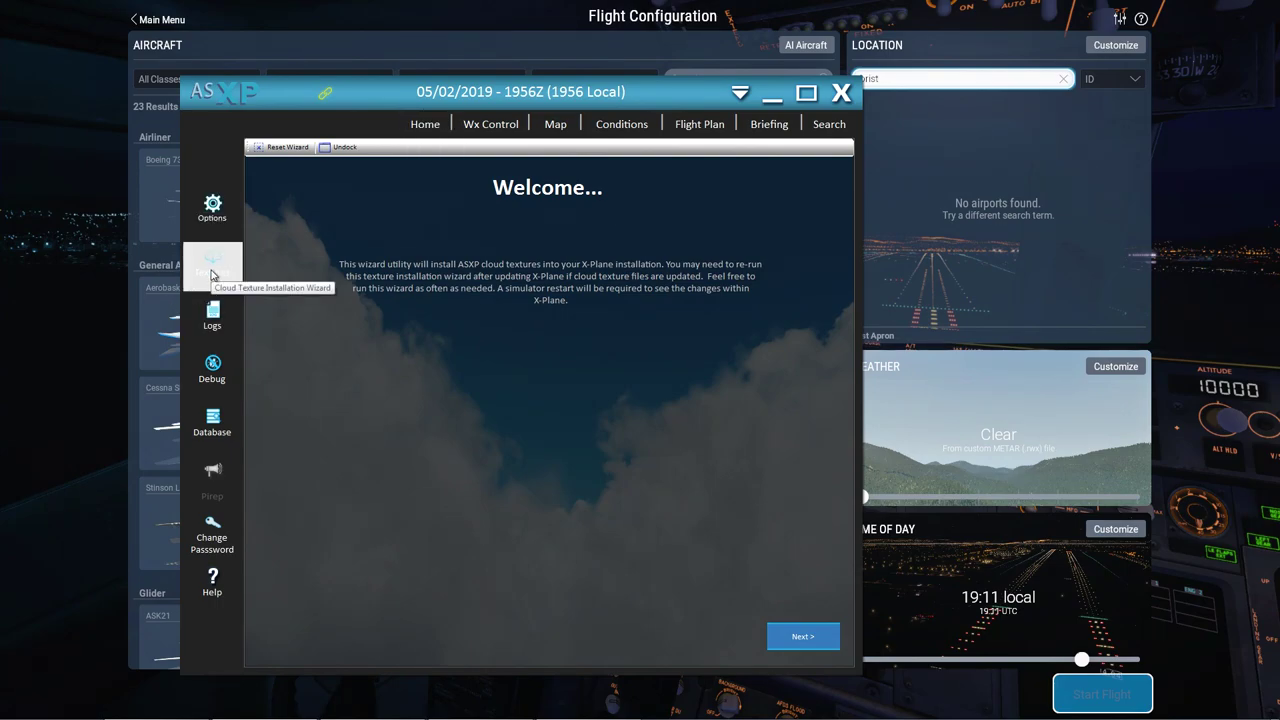
# - Go back to the Home dashboard showing custom static mode and favorite-station METARs
pyautogui.click(421, 124)
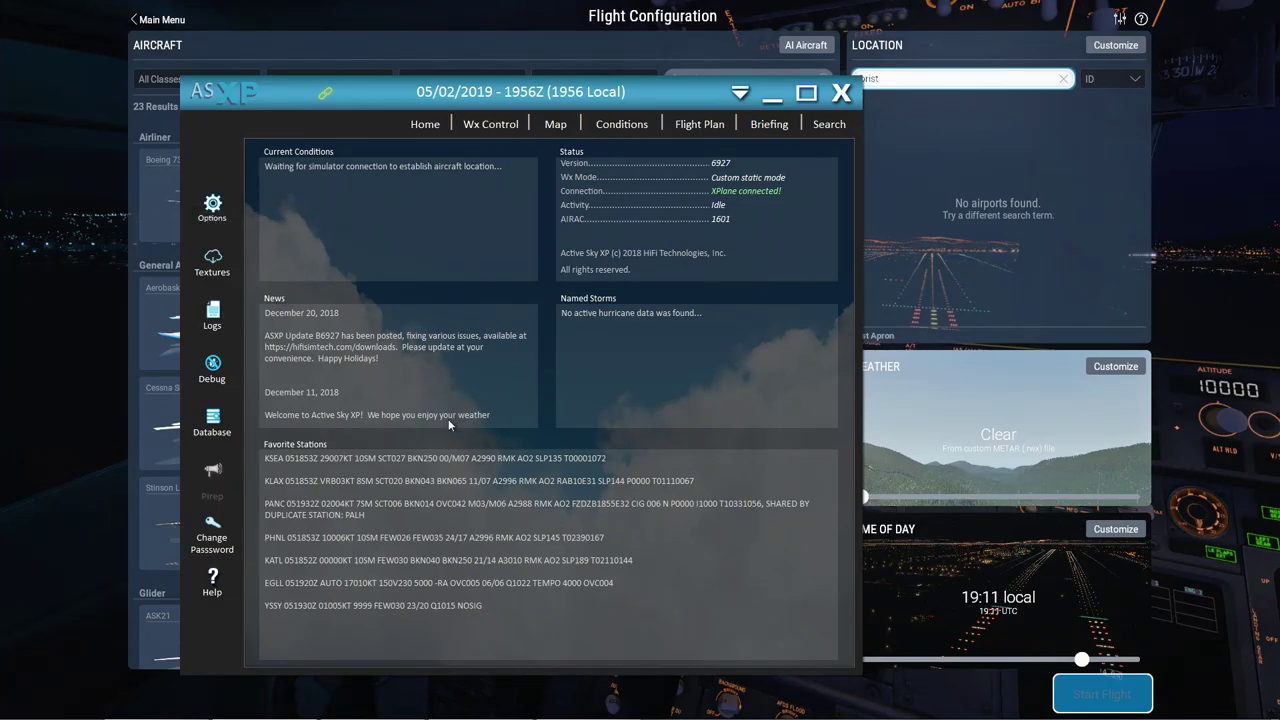
# - On the Wx Control page, change the weather from custom static to Live Weather Mode
pyautogui.click(491, 124)
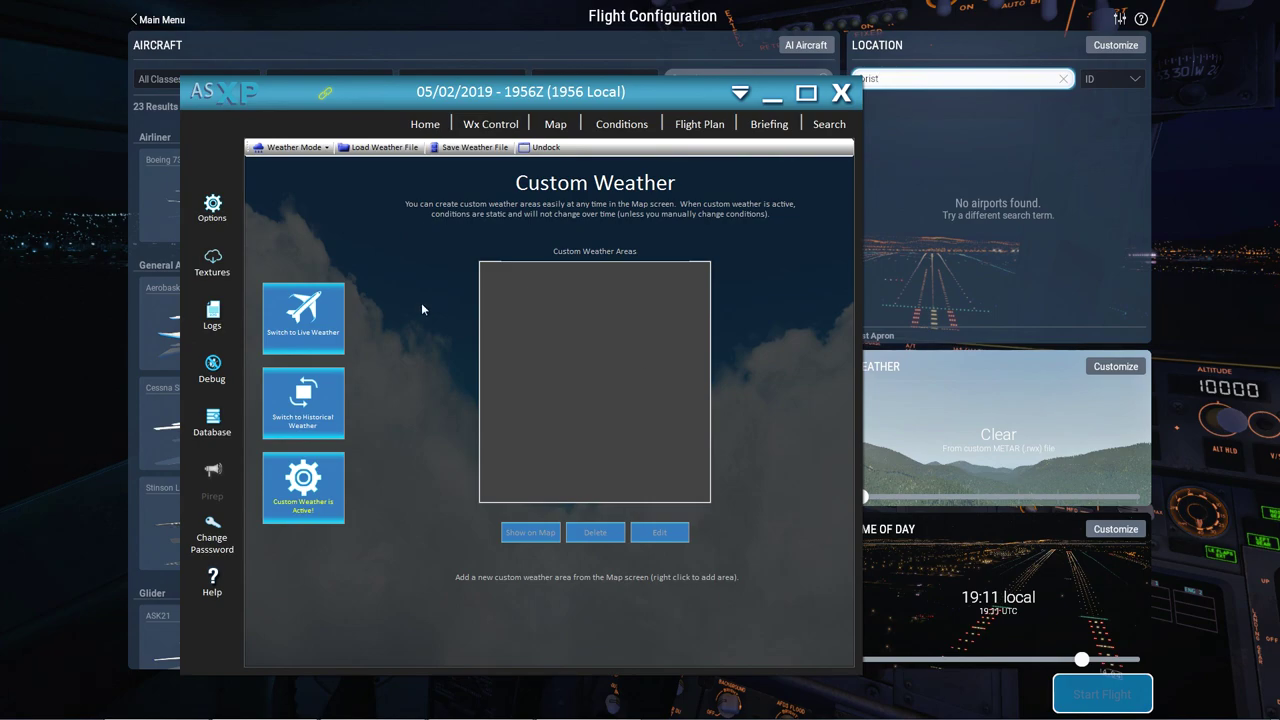
pyautogui.click(303, 316)
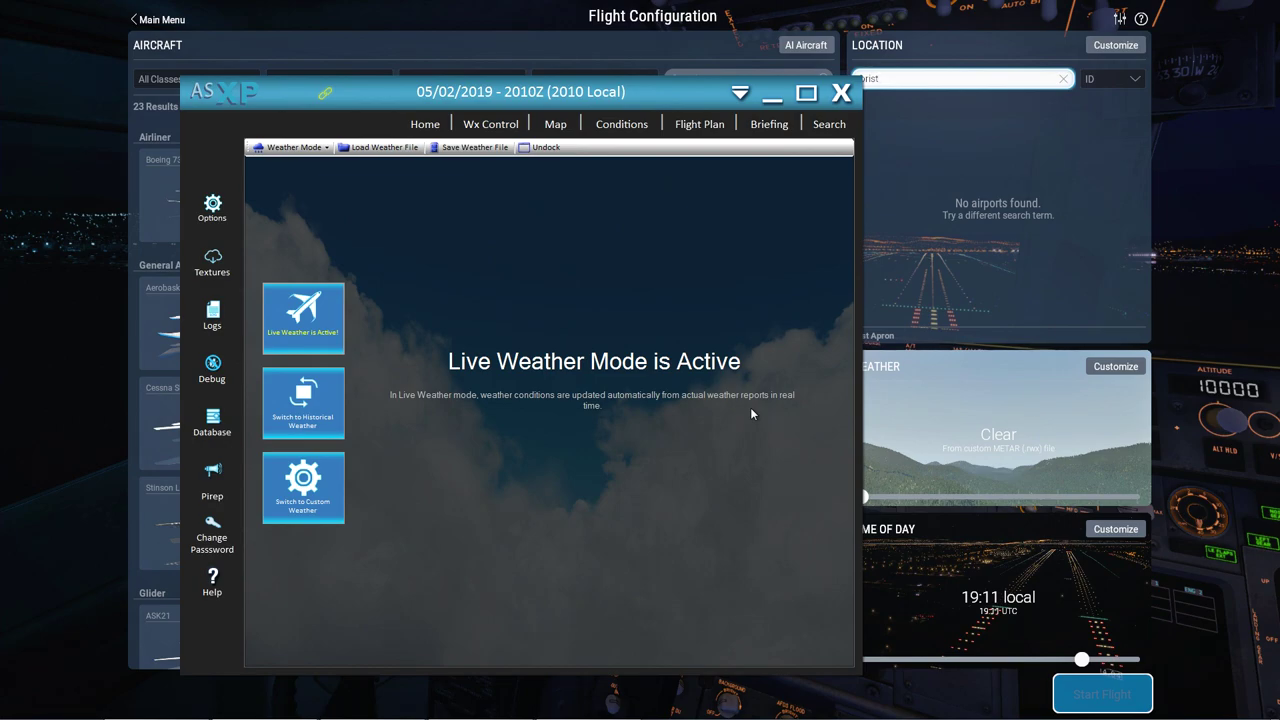
# - Activate Historical Weather Mode, set to 05 February 2019 at 20:10 UTC
pyautogui.click(311, 403)
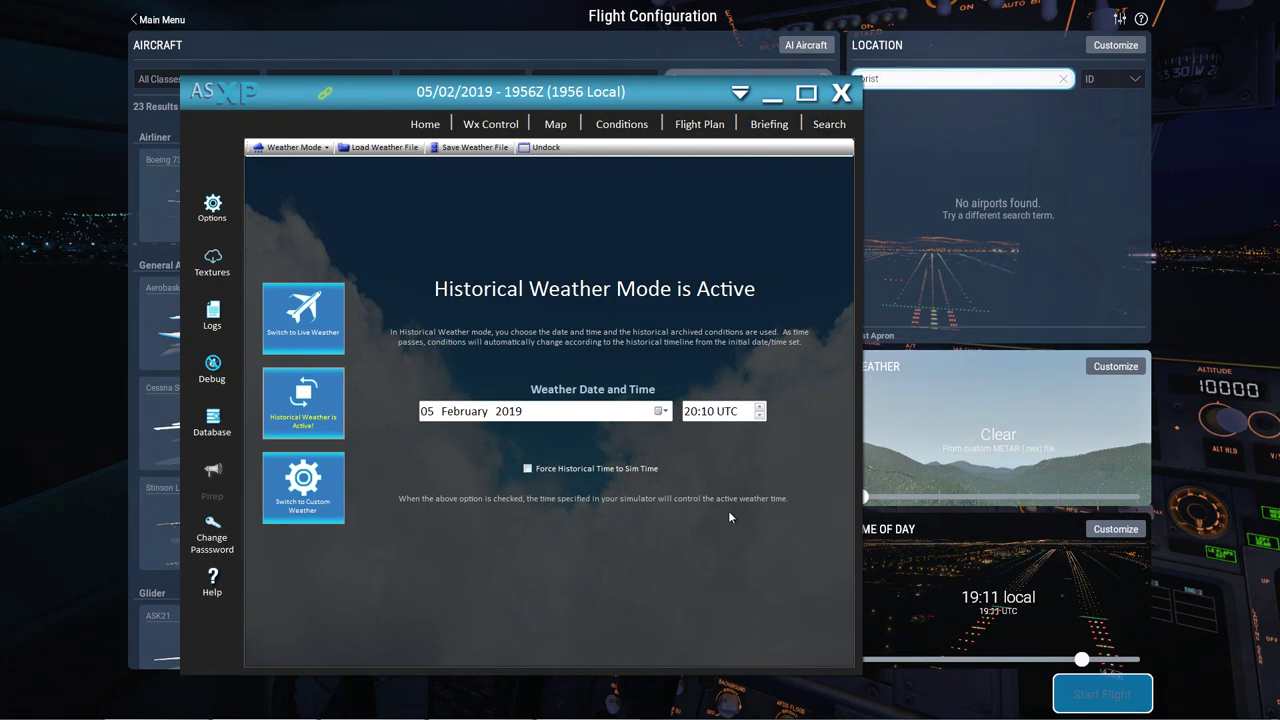
pyautogui.click(303, 318)
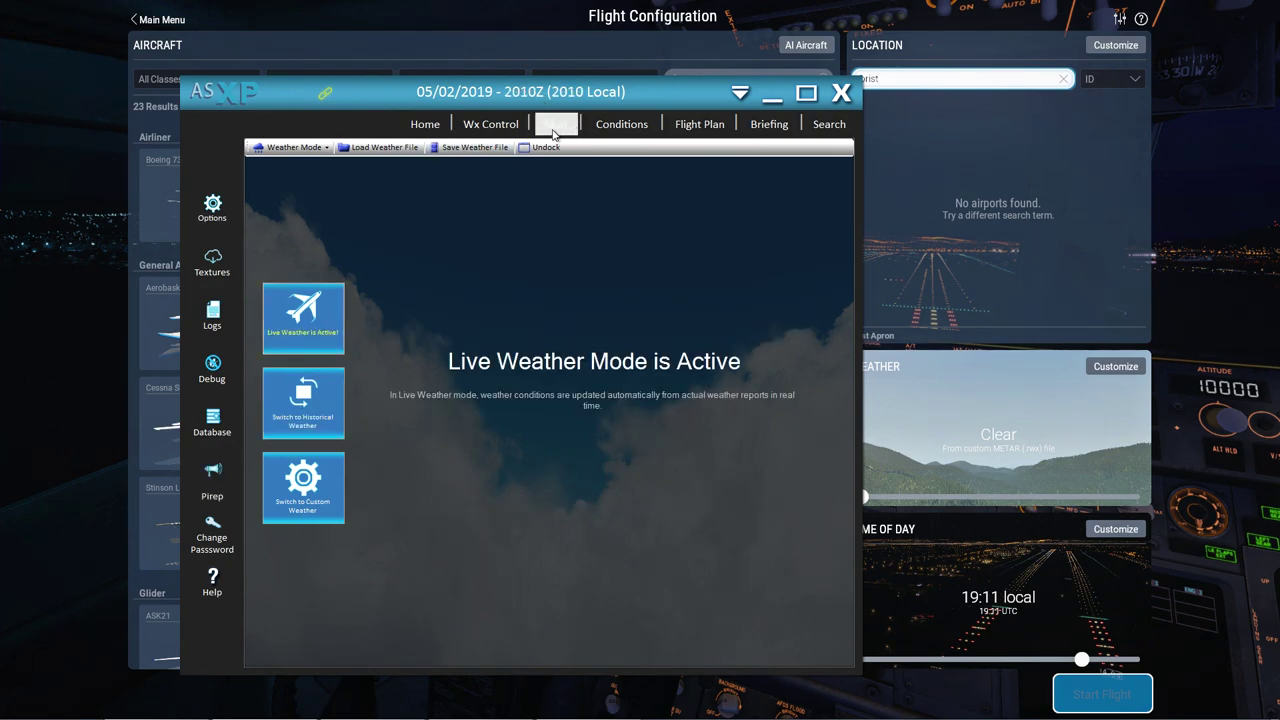
pyautogui.click(318, 380)
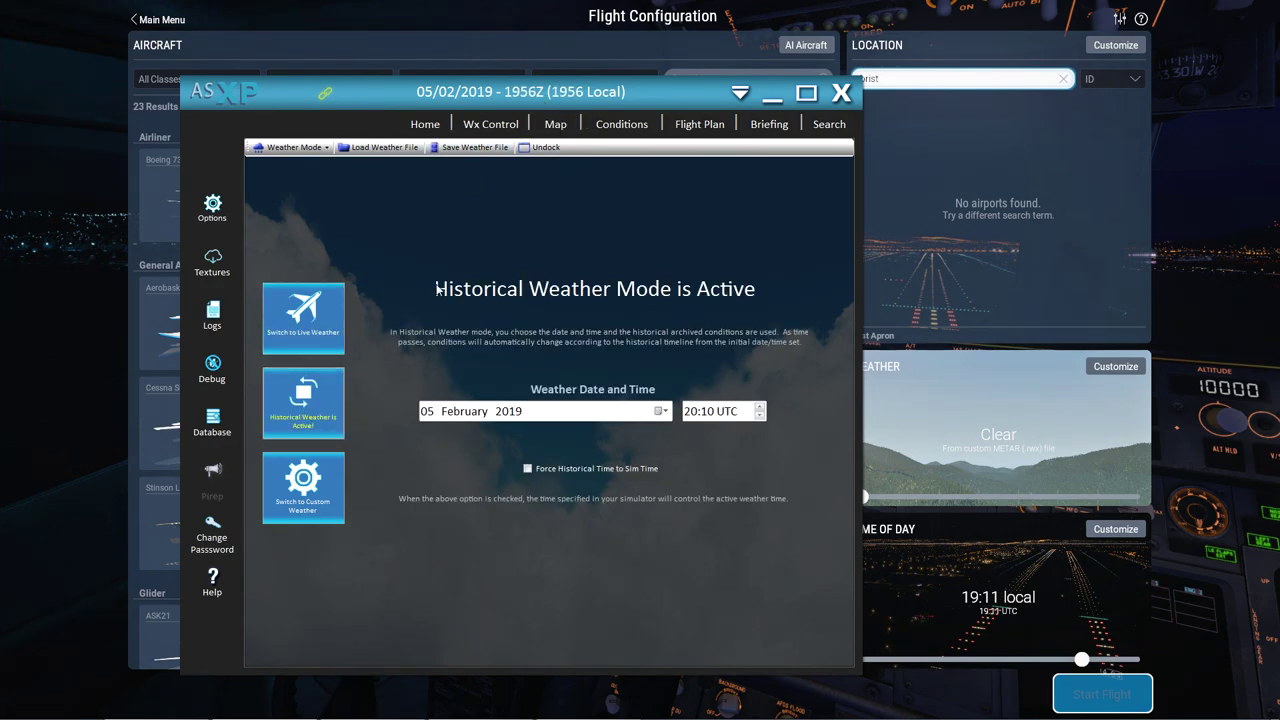
pyautogui.click(313, 318)
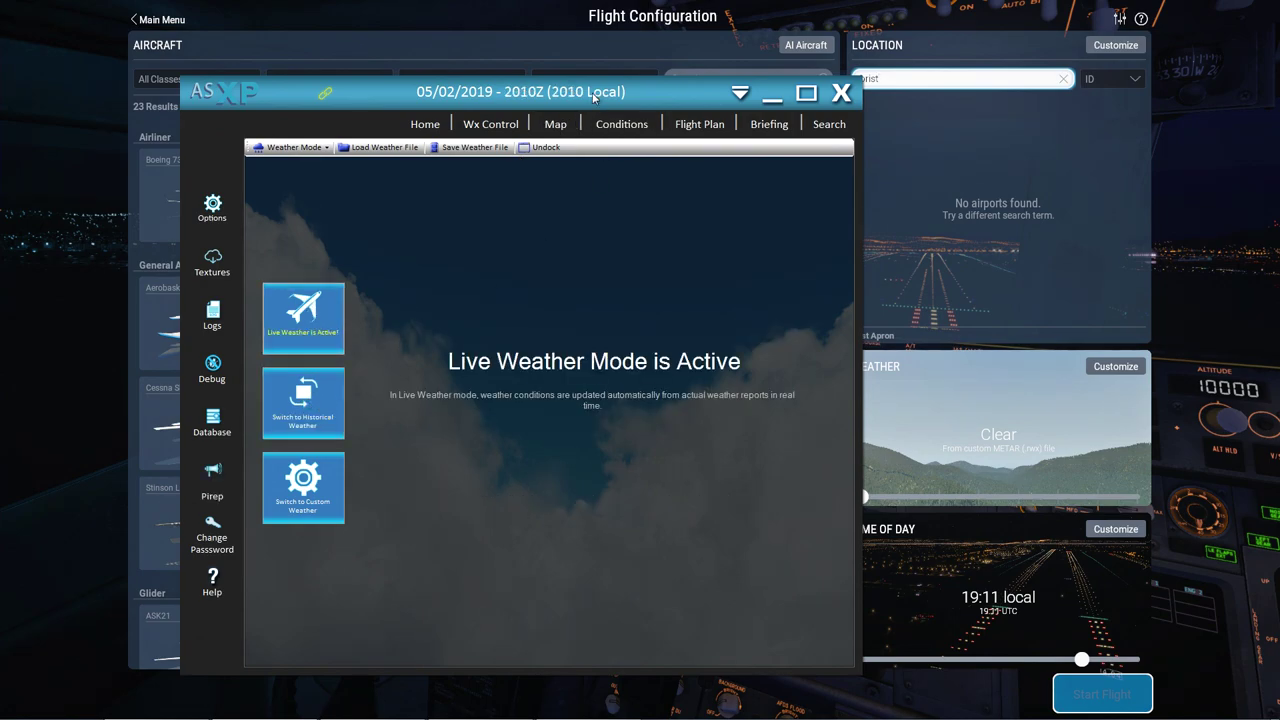
pyautogui.click(300, 415)
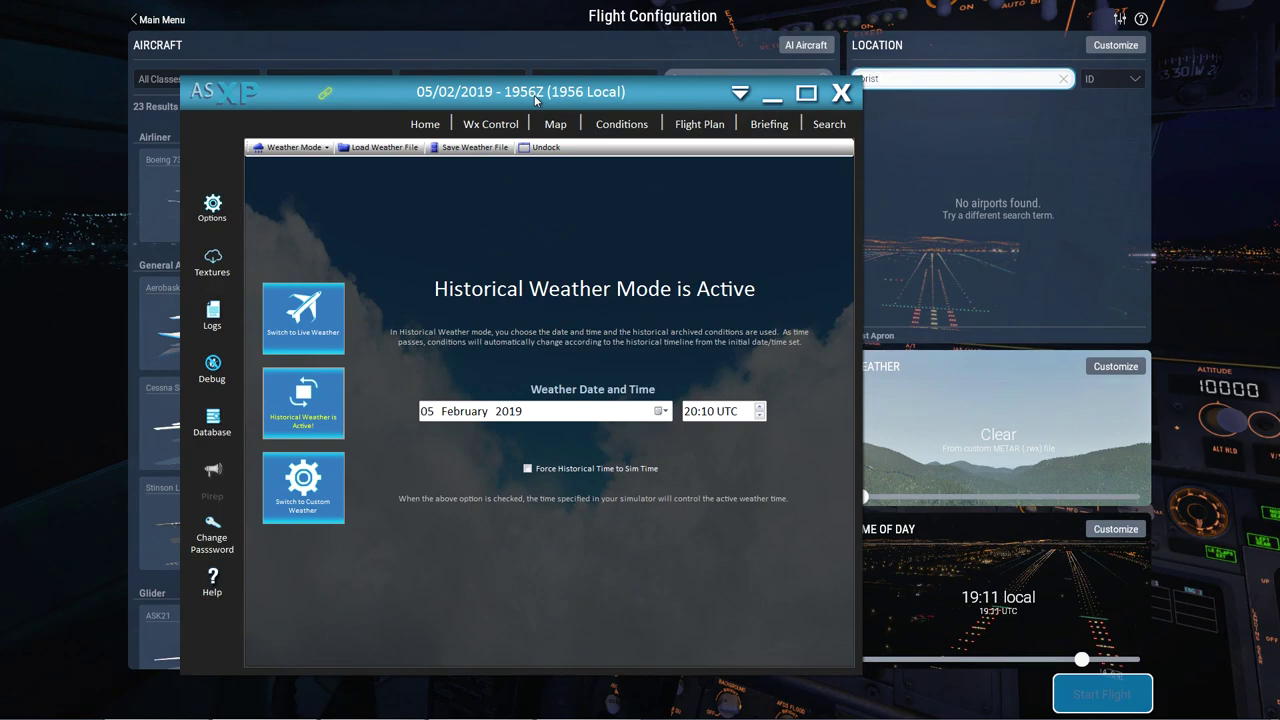
# - Enable Force Historical Time to Sim Time so historical weather follows the simulator clock
pyautogui.click(706, 410)
pyautogui.click(551, 469)
# - Close the Active Sky XP window and set X-Plane's flight month to August
pyautogui.click(1033, 597)
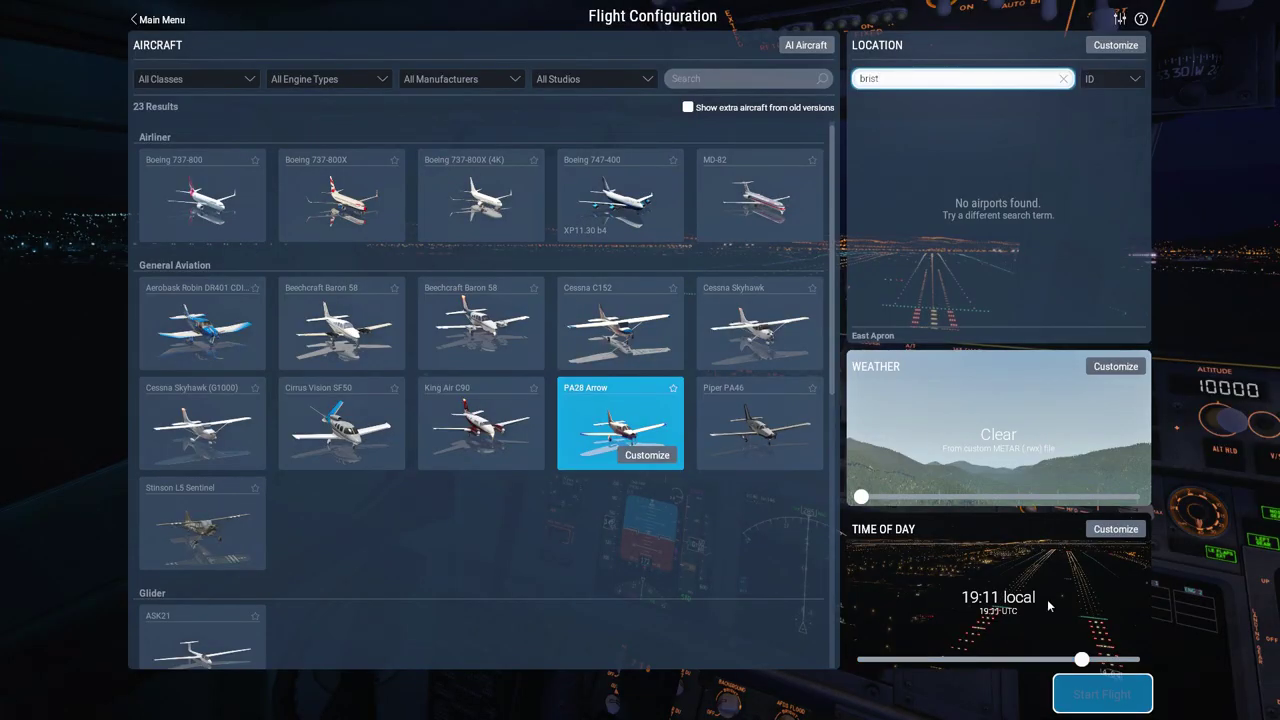
pyautogui.click(1116, 529)
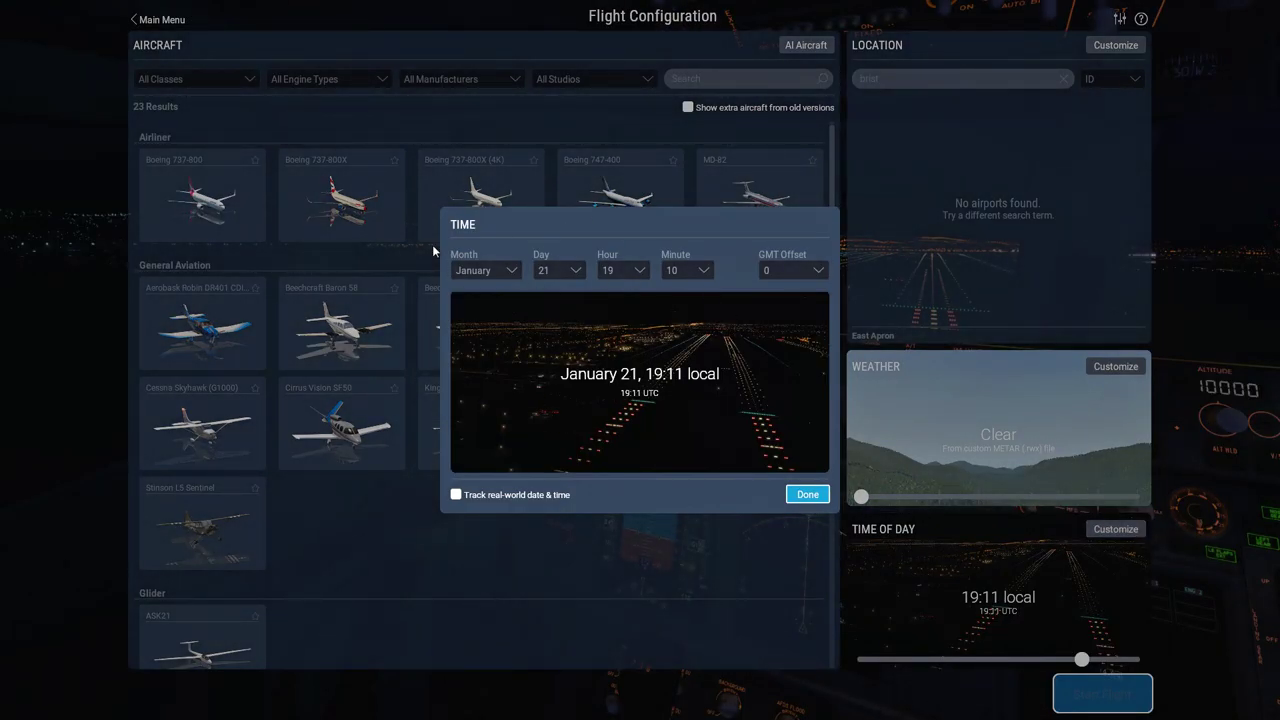
pyautogui.click(548, 270)
pyautogui.click(544, 314)
pyautogui.click(510, 270)
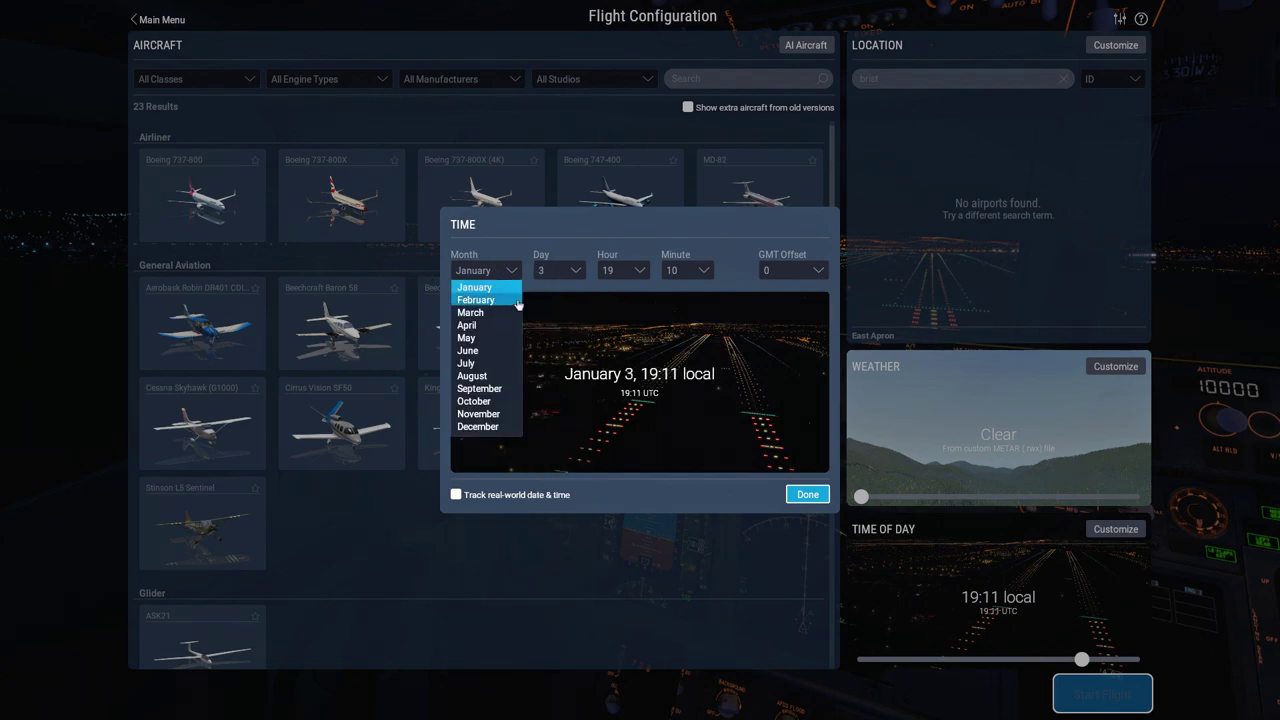
pyautogui.click(486, 299)
pyautogui.click(493, 268)
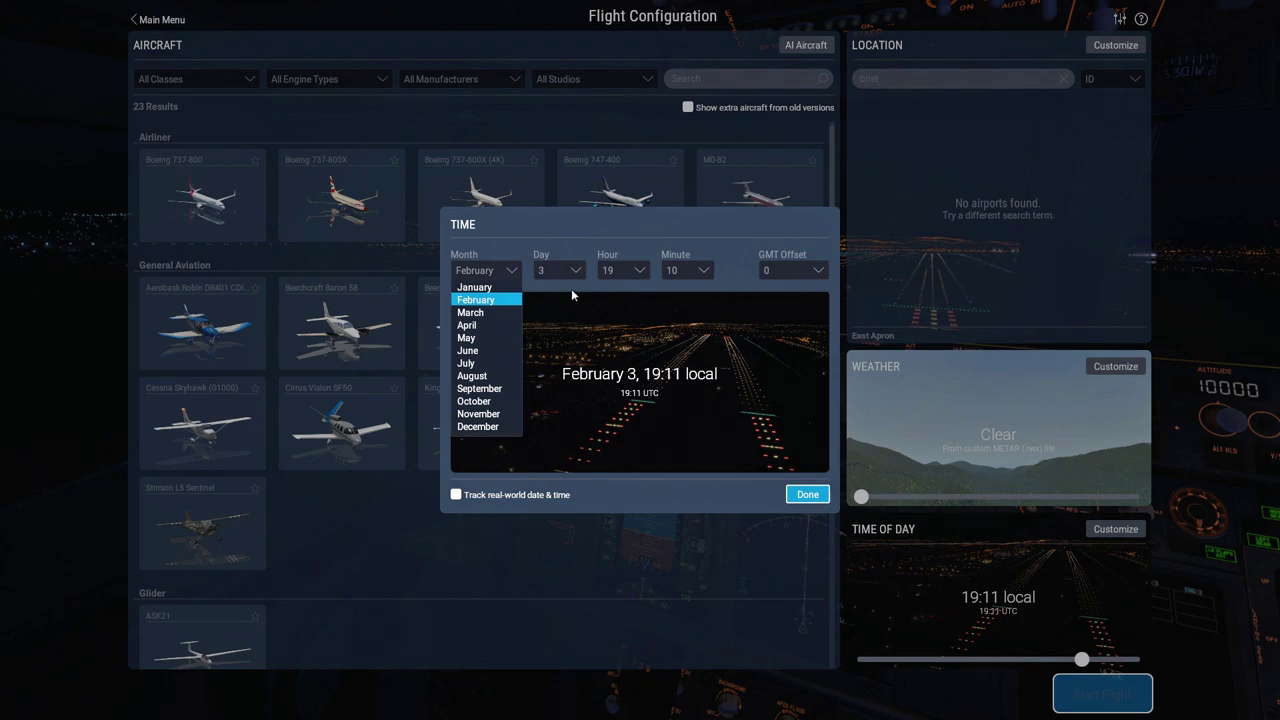
pyautogui.click(495, 299)
pyautogui.click(500, 270)
pyautogui.click(626, 254)
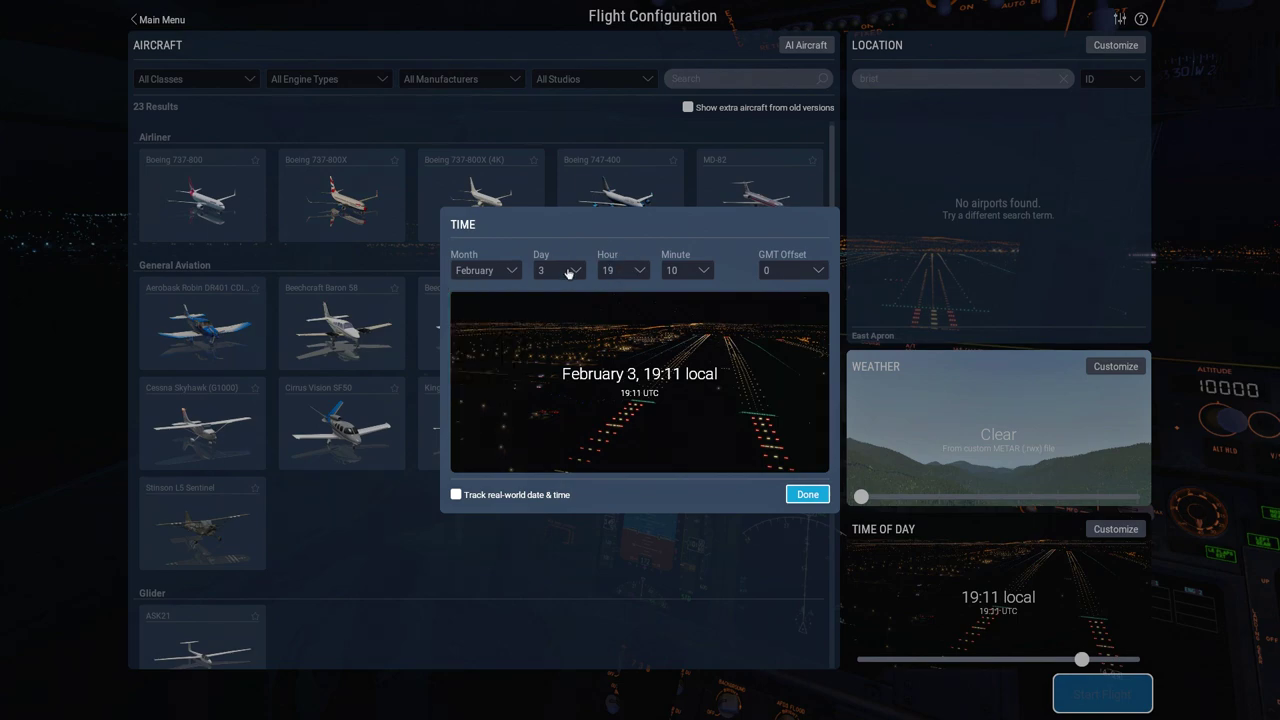
pyautogui.click(512, 270)
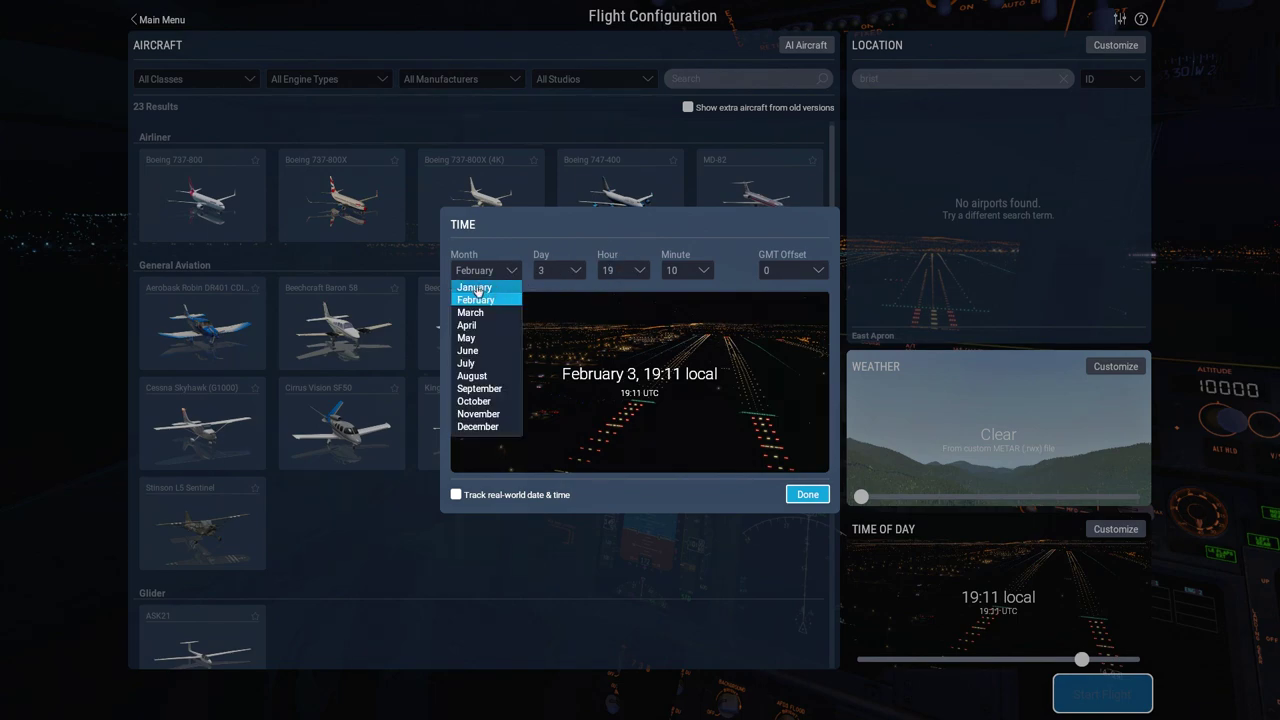
pyautogui.click(472, 375)
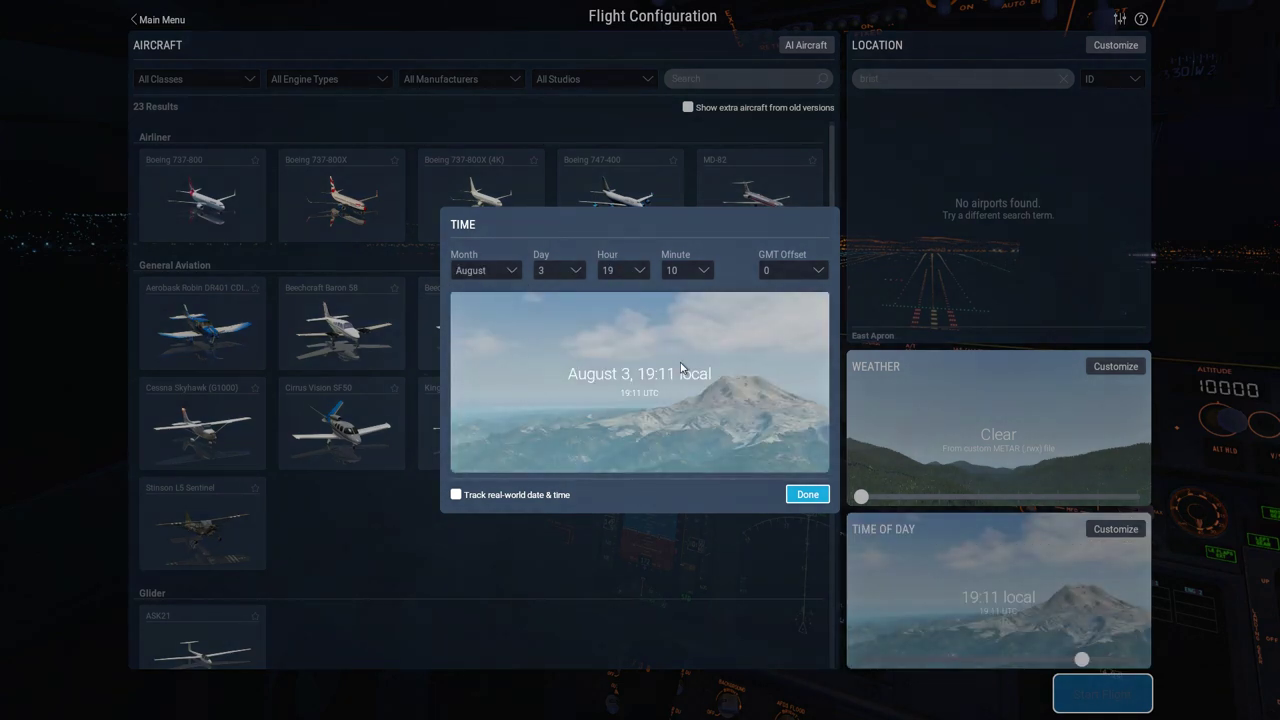
# - Set the flight day to 20 and the minutes to 00, giving 19:00
pyautogui.click(565, 272)
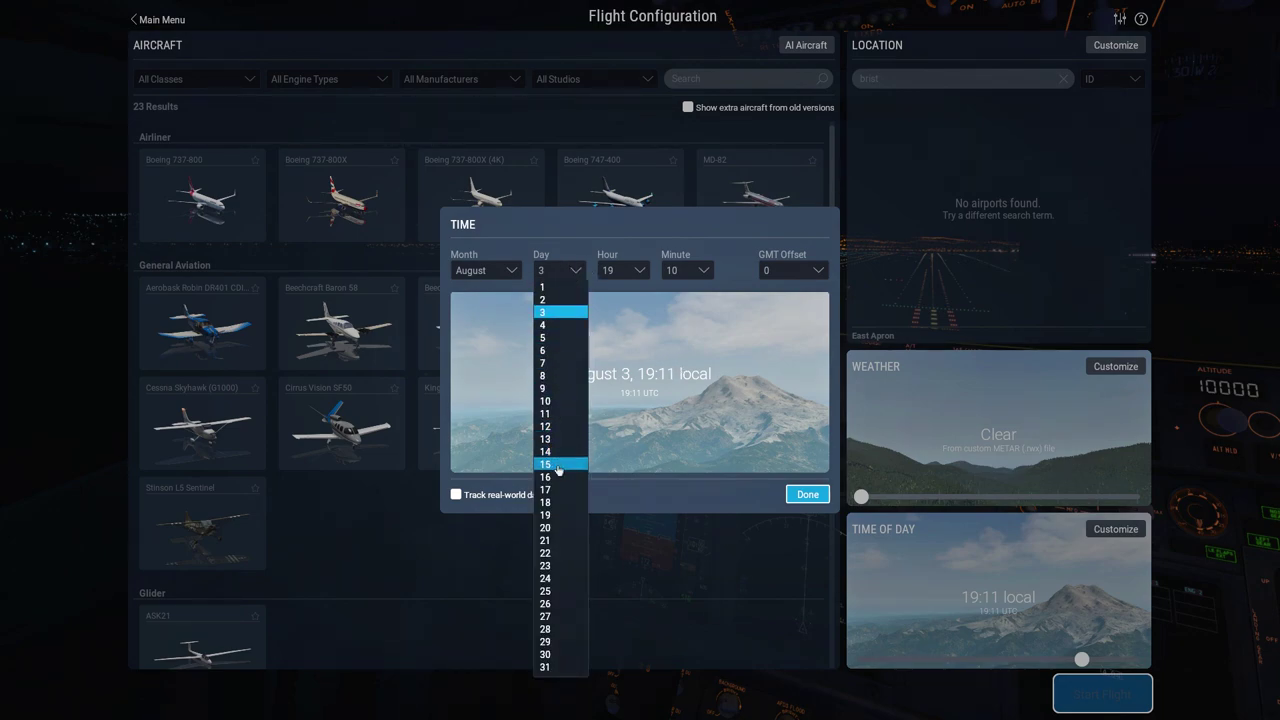
pyautogui.click(560, 528)
pyautogui.click(622, 270)
pyautogui.click(686, 270)
pyautogui.click(682, 286)
pyautogui.click(686, 270)
pyautogui.click(682, 286)
pyautogui.click(686, 270)
pyautogui.click(682, 286)
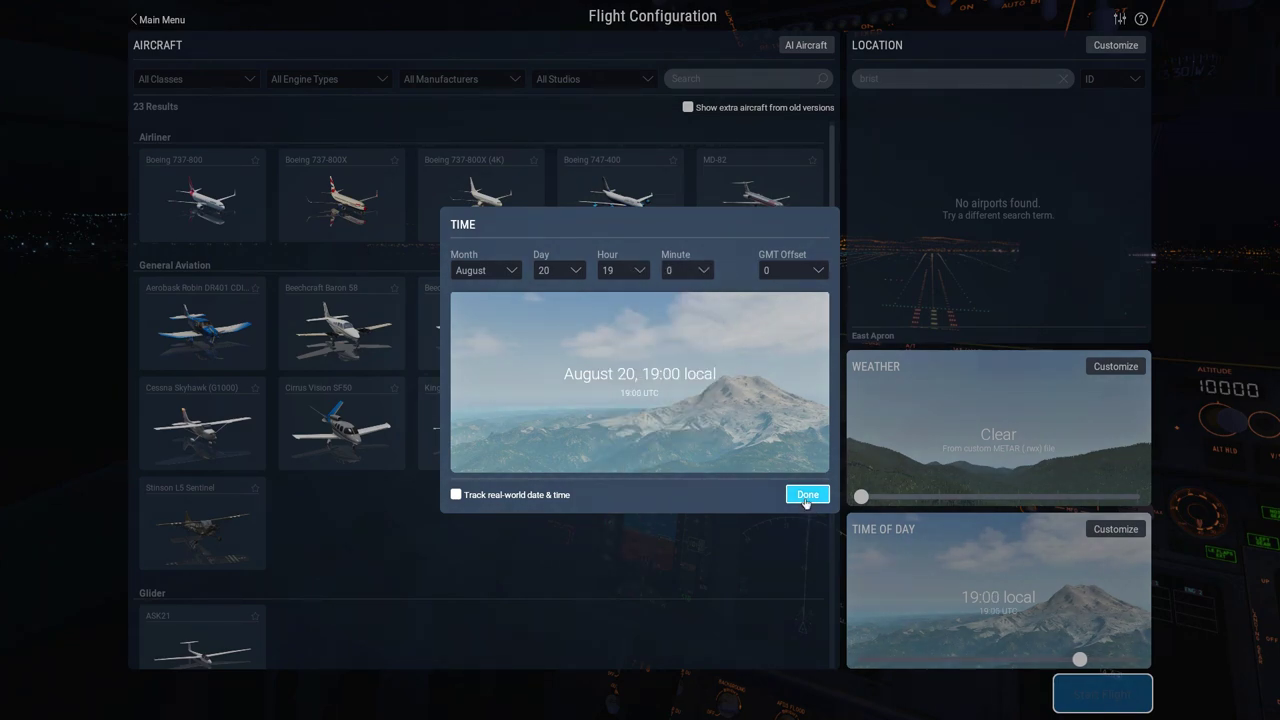